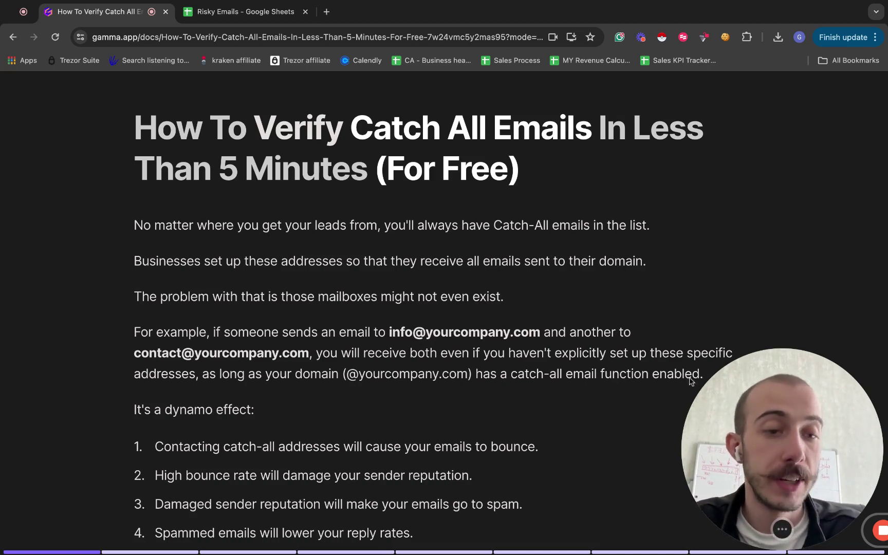
Scroll the Gamma doc down to the 'Another solution' paragraph about validating catch-all lists in Google Sheets.
scroll(605, 365, "down", 3)
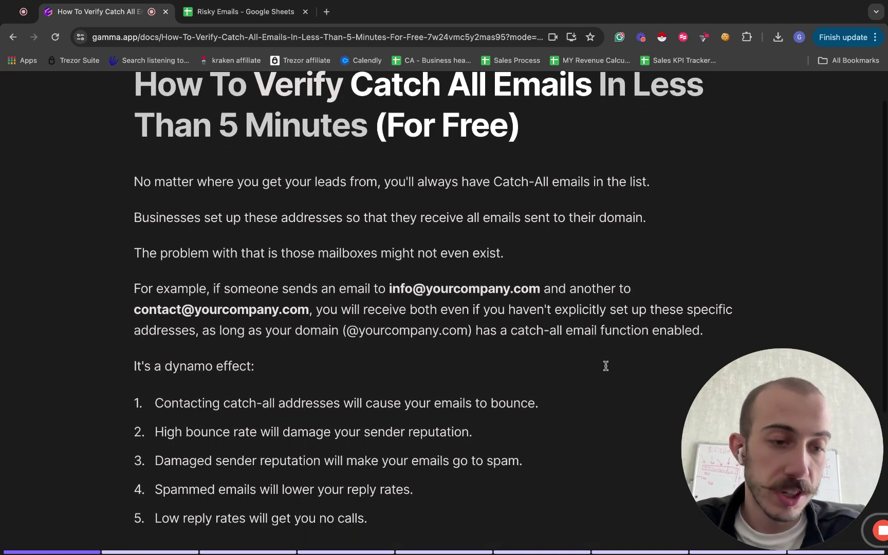
scroll(545, 382, "down", 1)
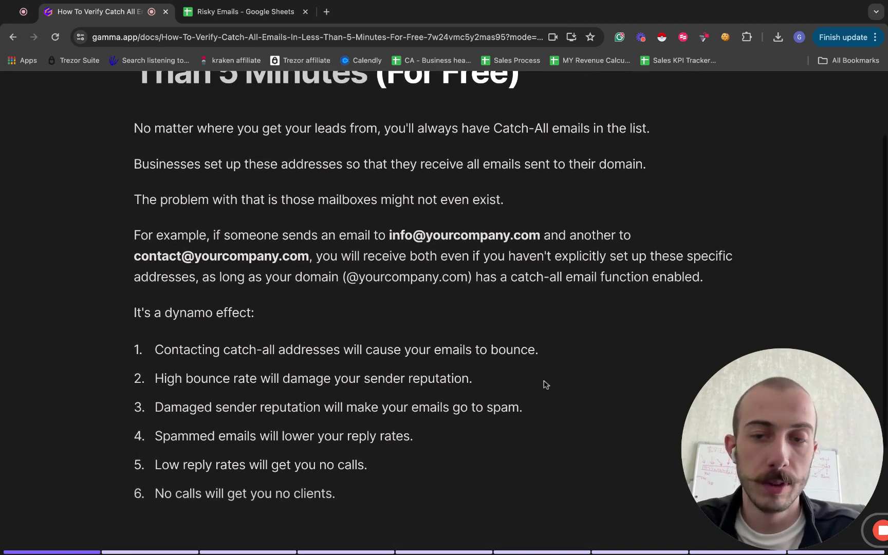
scroll(519, 388, "down", 2)
scroll(520, 388, "down", 2)
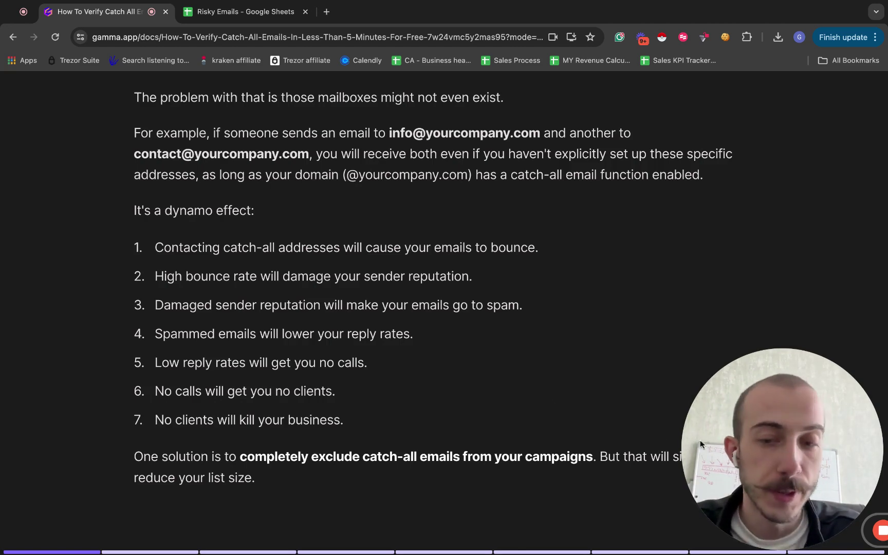
scroll(550, 340, "down", 1)
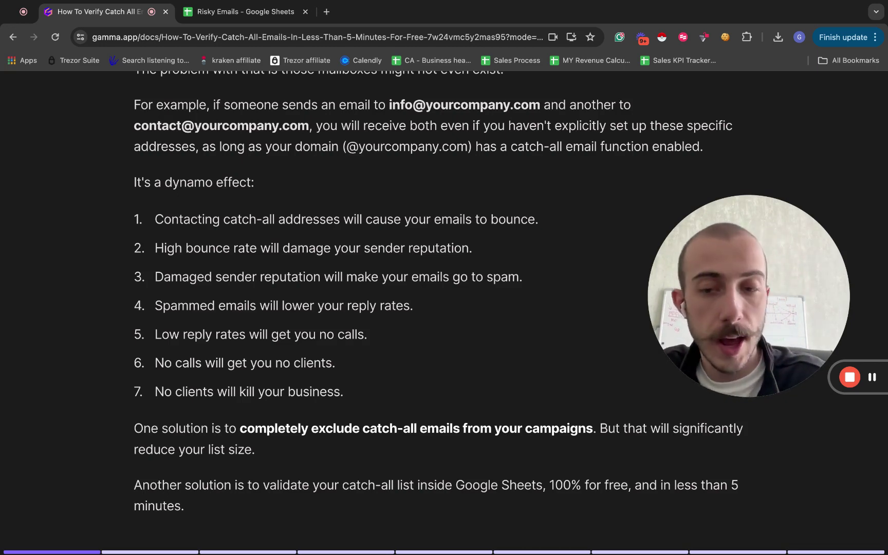
scroll(470, 413, "down", 1)
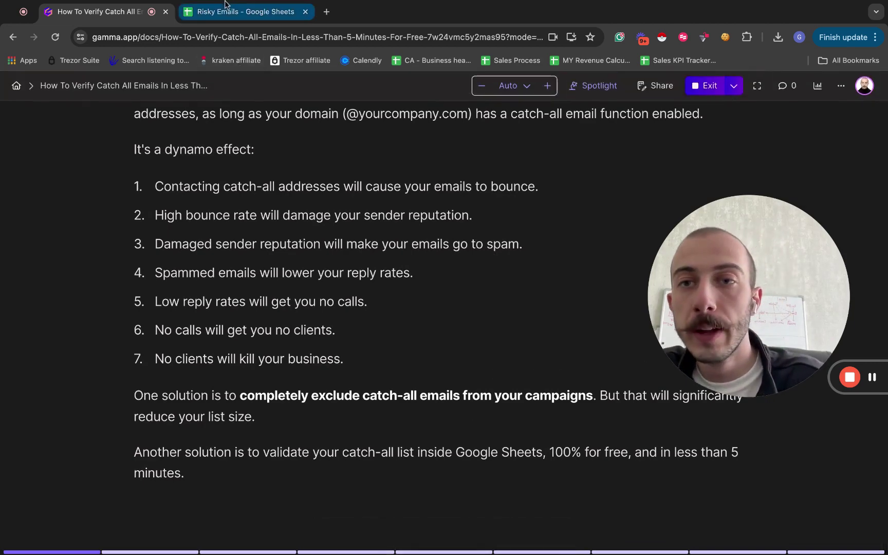
Switch to the Risky Emails spreadsheet, dismiss the share popup, and select the EMAIL column A.
left_click(242, 11)
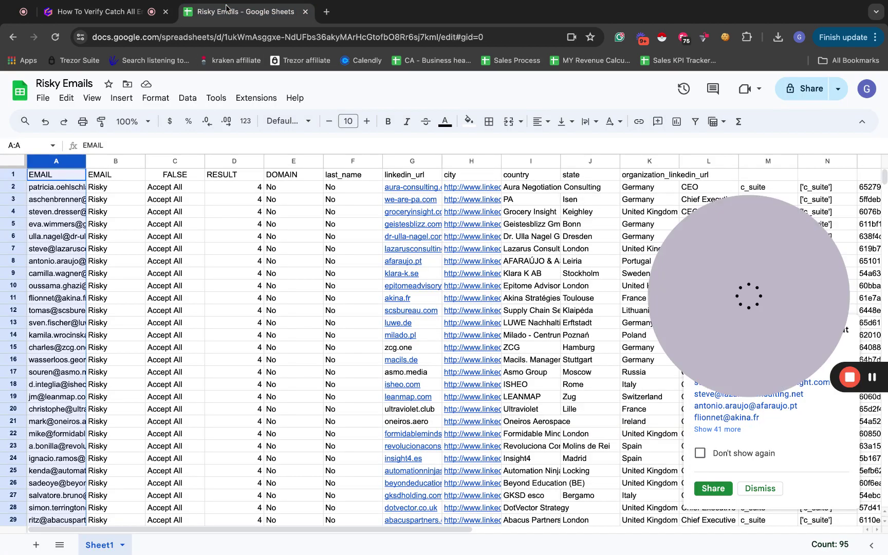
left_click(760, 488)
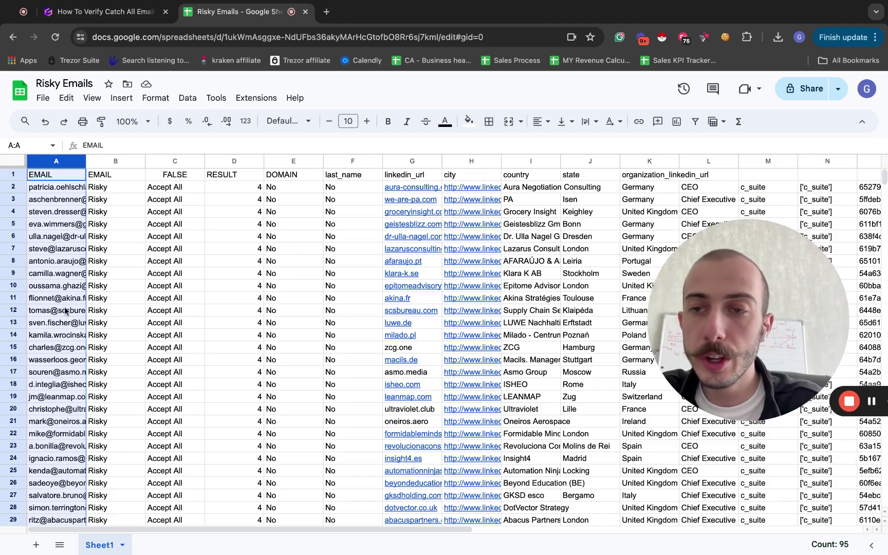
left_click(153, 291)
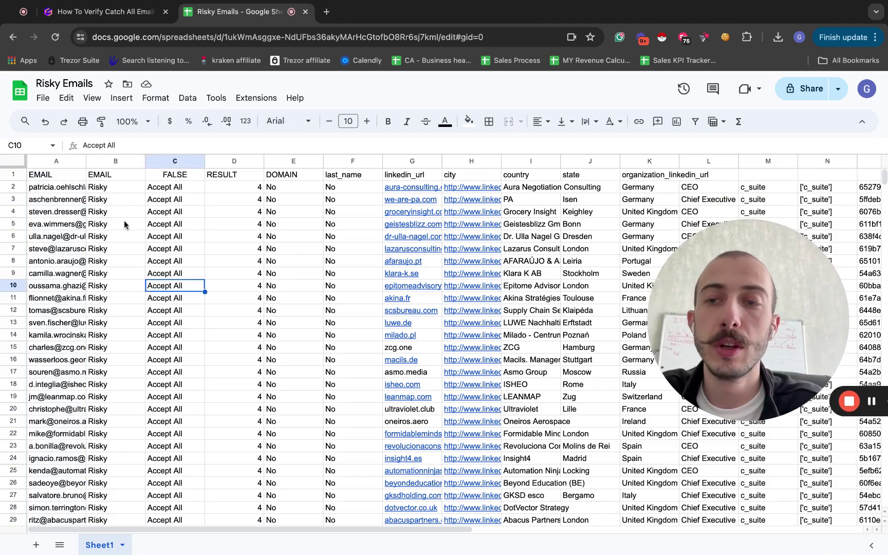
left_click(120, 289)
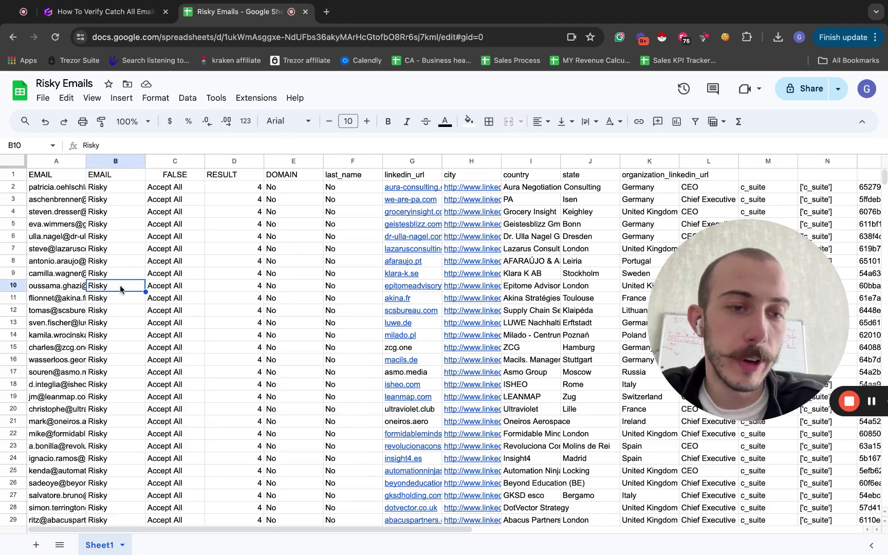
left_click(60, 163)
Insert two empty columns to the right of the EMAIL column A.
right_click(60, 164)
mouse_move(99, 214)
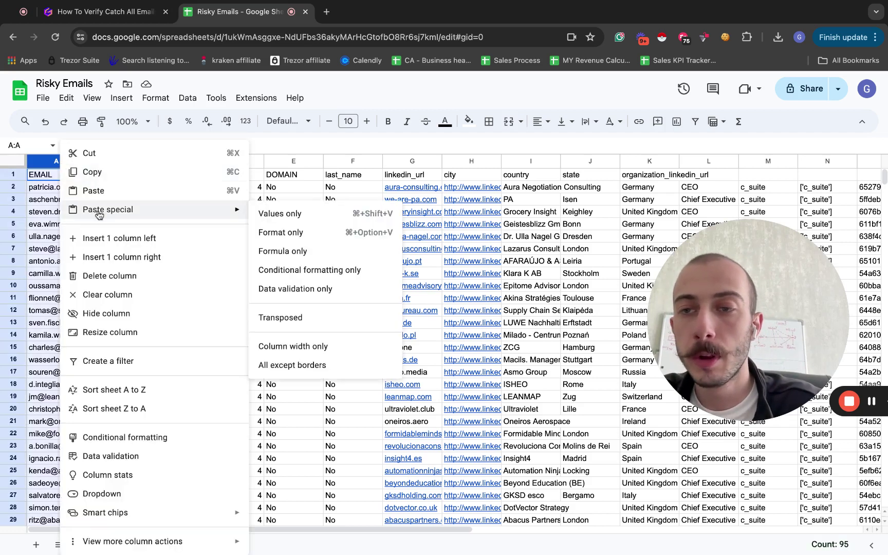
left_click(114, 257)
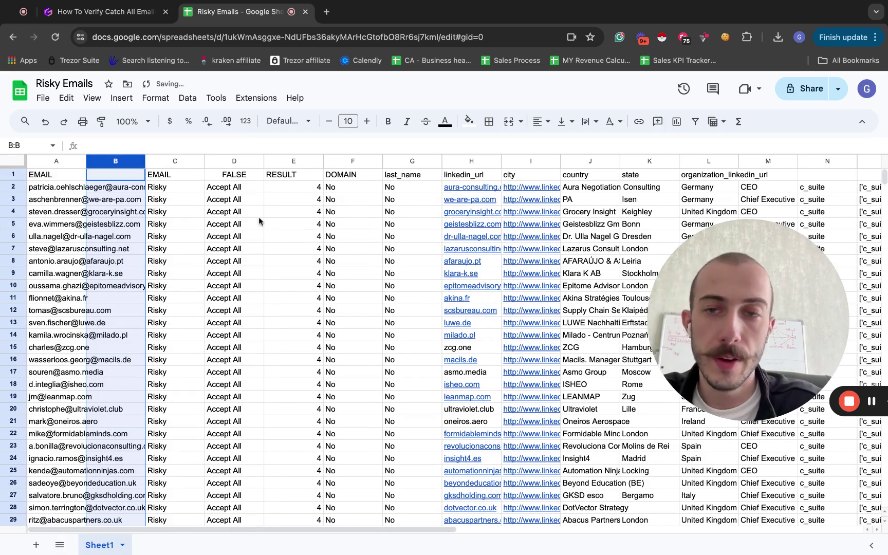
right_click(118, 162)
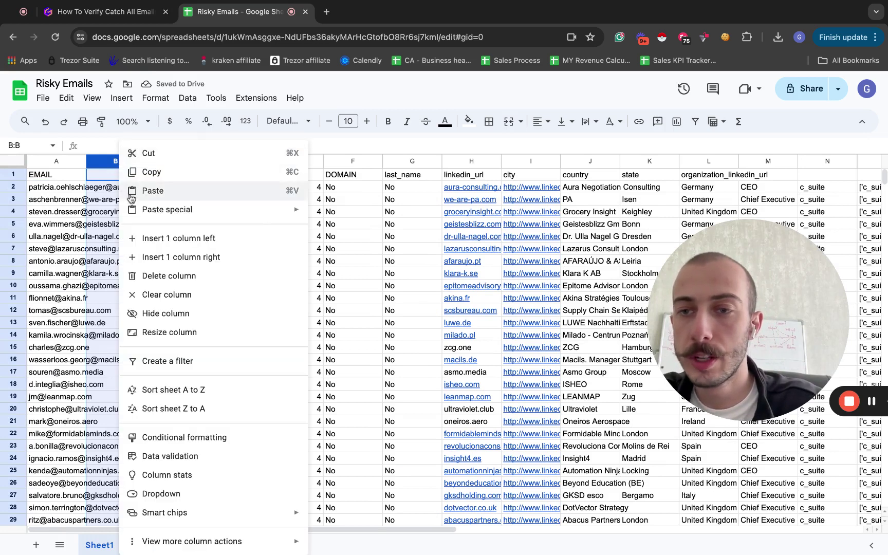
left_click(181, 257)
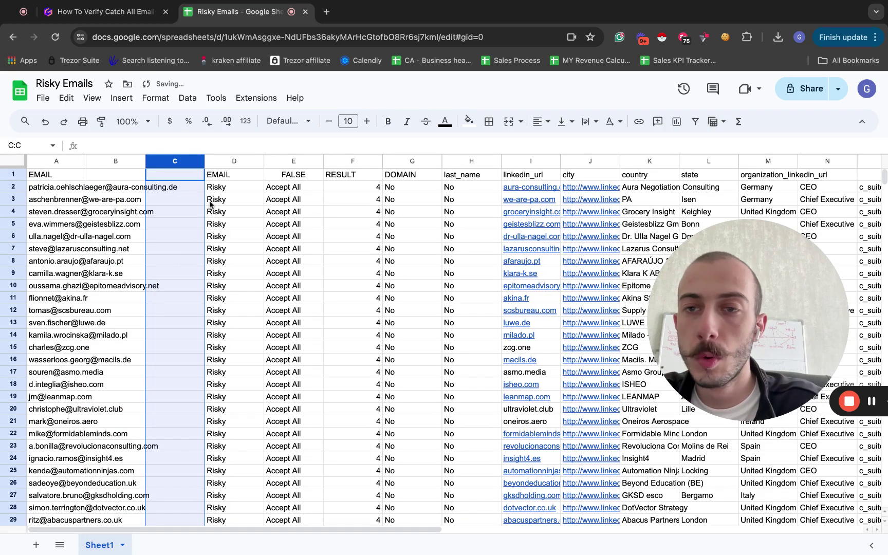
Rename the second EMAIL header in D1 to 'Status' and reselect column A.
left_click(236, 159)
double_click(234, 175)
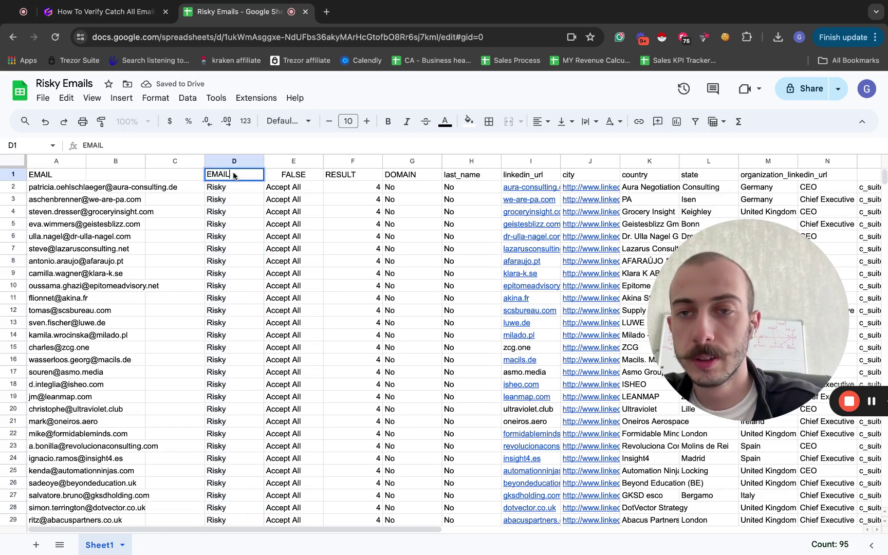
key("BackSpace")
key("BackSpace")
key("BackSpace")
key("BackSpace")
key("BackSpace")
type("Status")
key("Return")
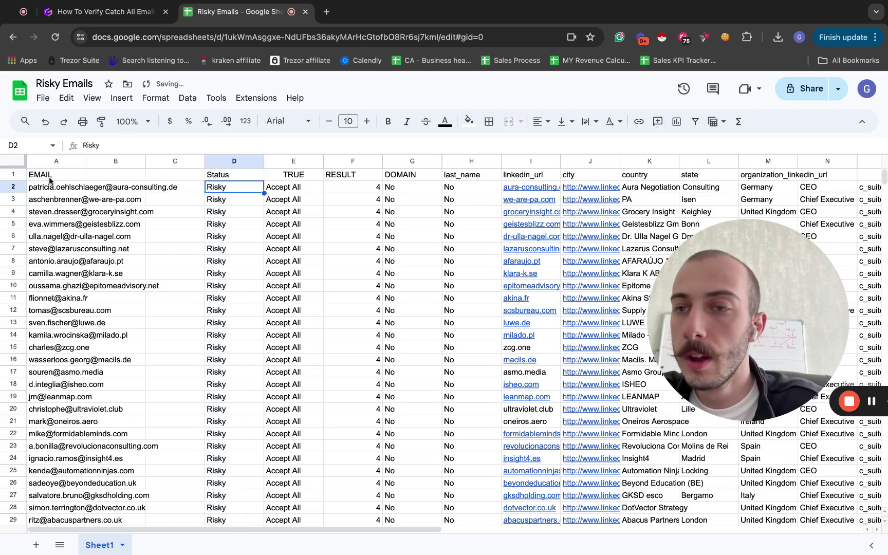
left_click(56, 176)
left_click(65, 162)
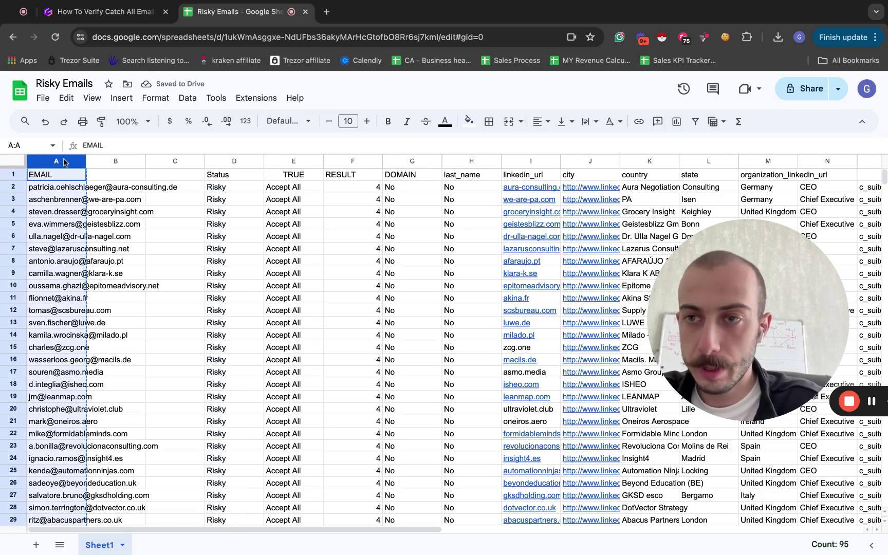
Paste the emails into column B and fill column C with =not(a1=b1) via autofill.
left_click(117, 176)
key("ctrl+v")
left_click(173, 180)
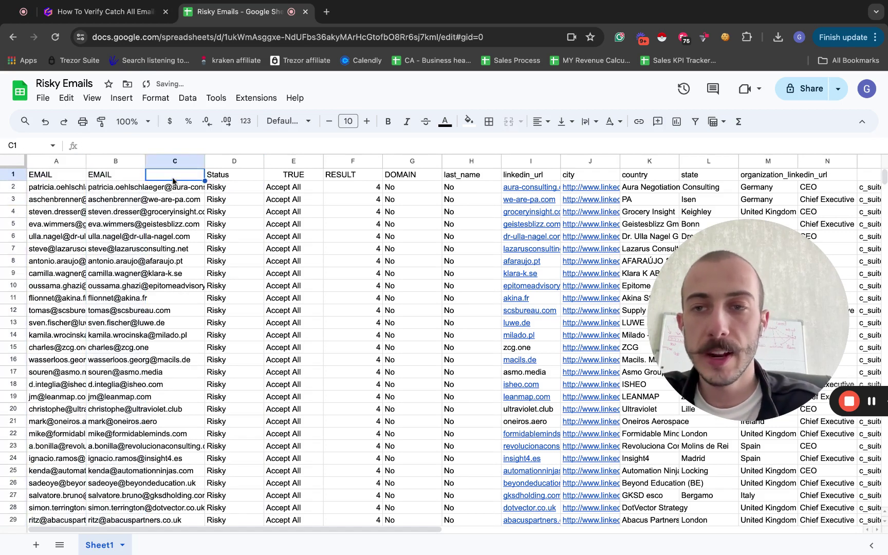
type("=")
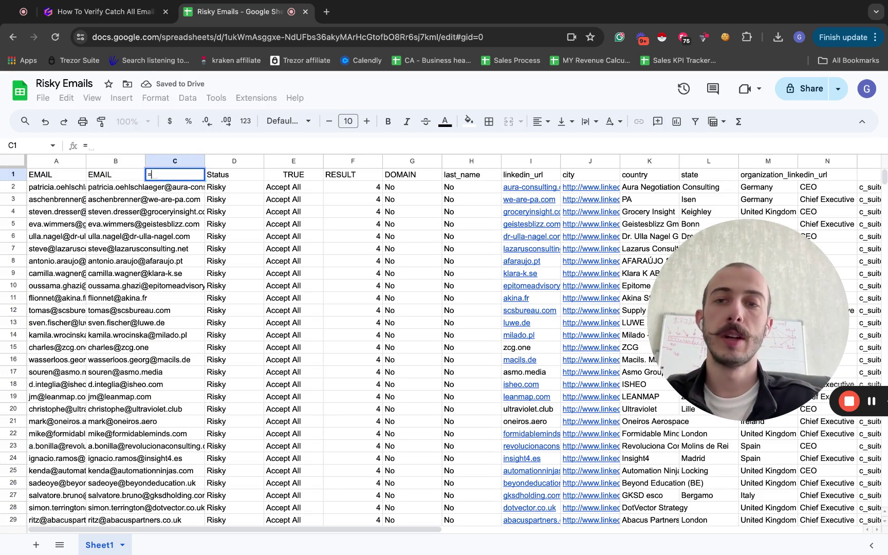
type("not(a1=b1")
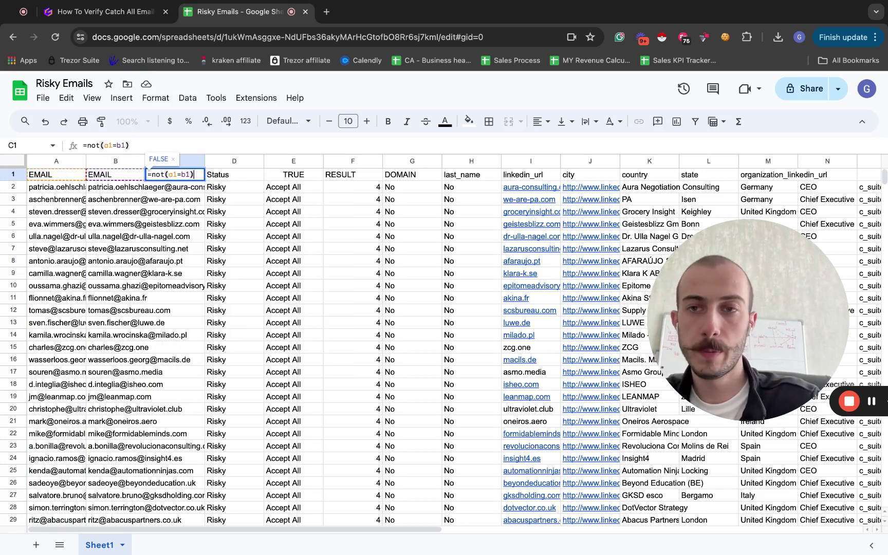
key("Return")
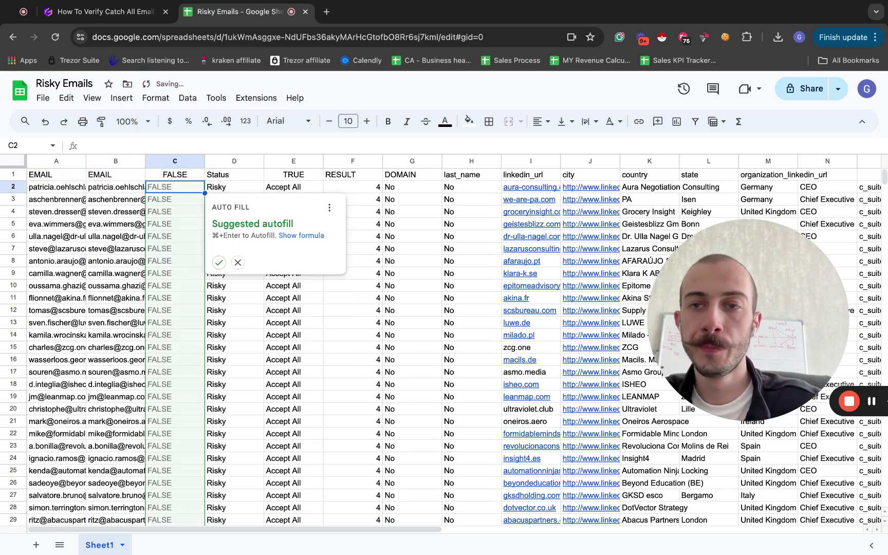
left_click(220, 263)
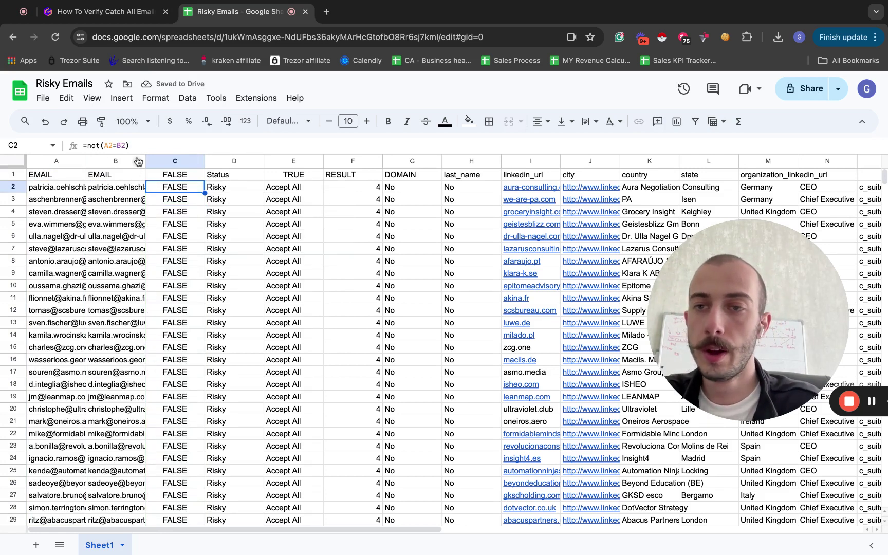
Convert column B emails into people chips, dismiss the invalid-emails warning, and select C1.
left_click(138, 162)
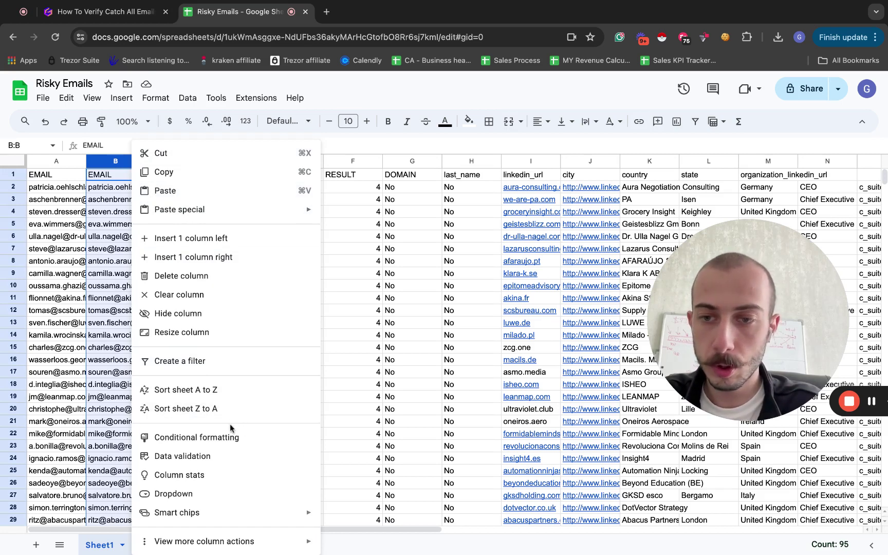
mouse_move(212, 512)
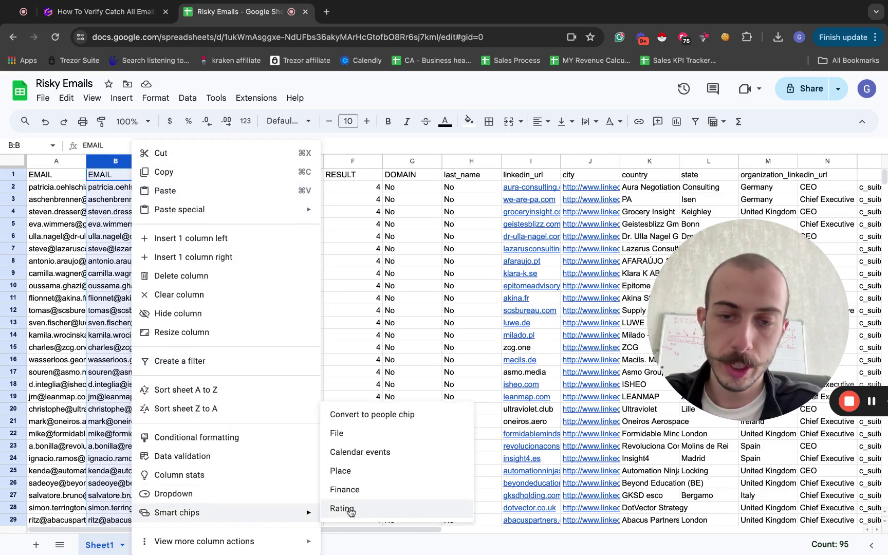
left_click(395, 415)
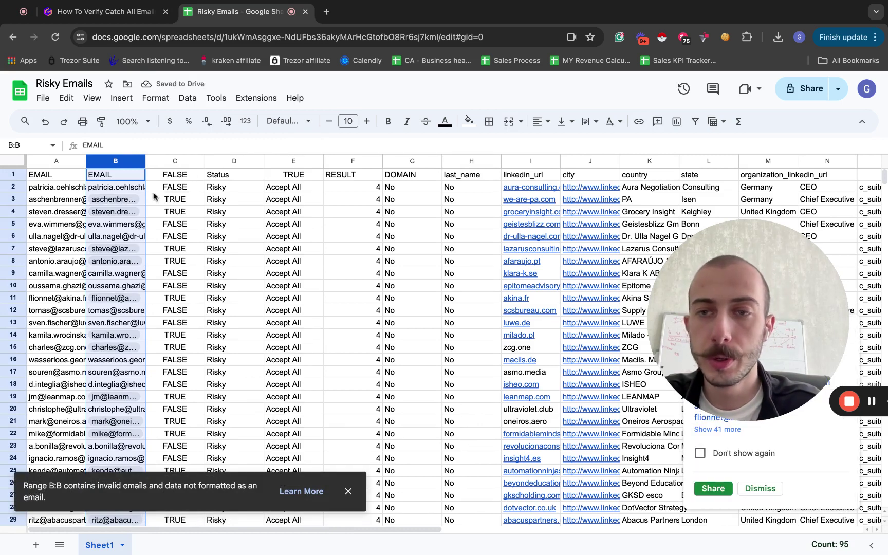
left_click(204, 236)
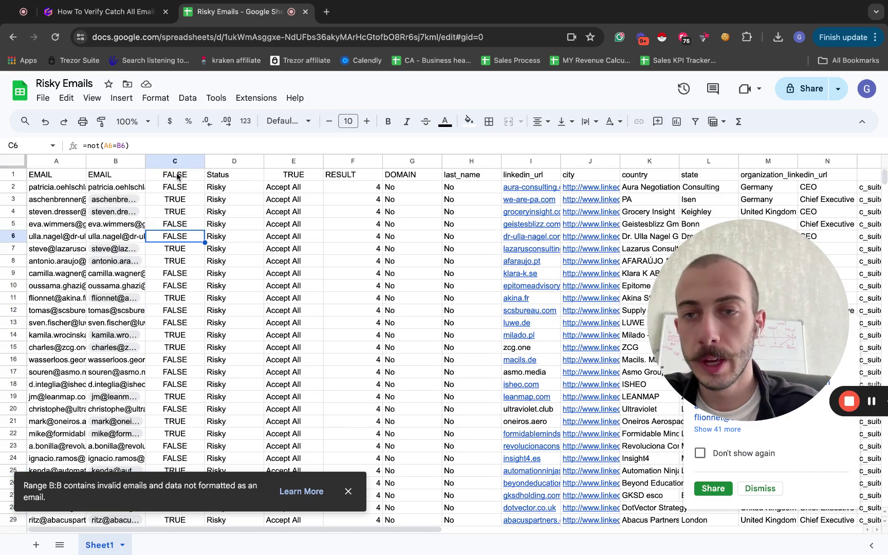
left_click(348, 491)
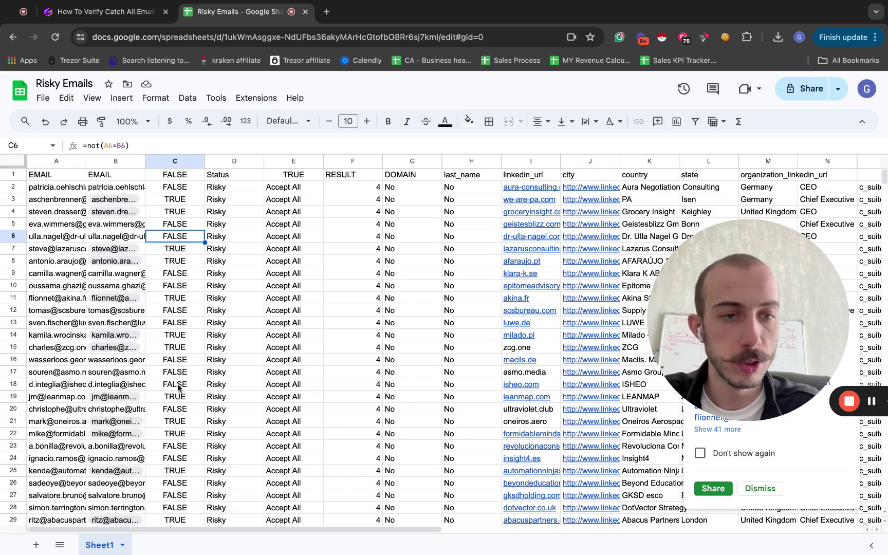
left_click(174, 173)
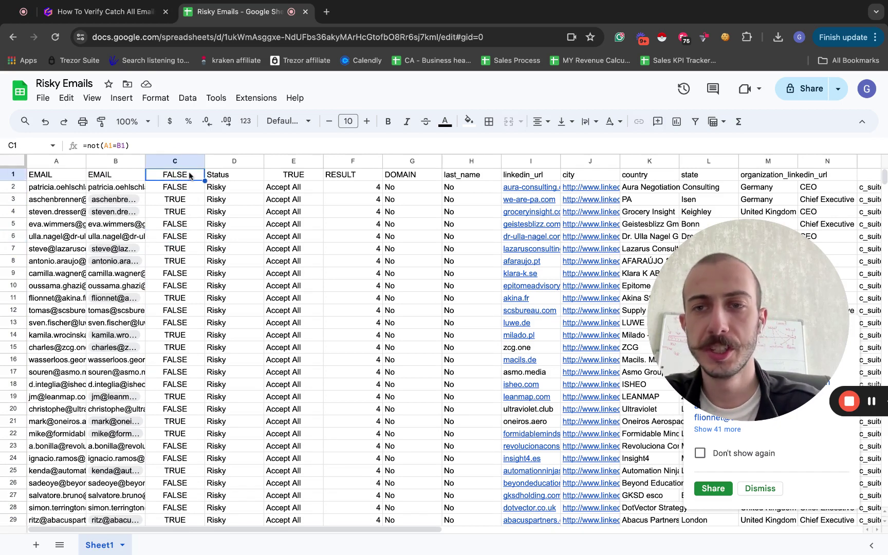
Replace the C1 formula with the header label 'Whatever'.
double_click(189, 176)
key("ctrl+a")
type("What")
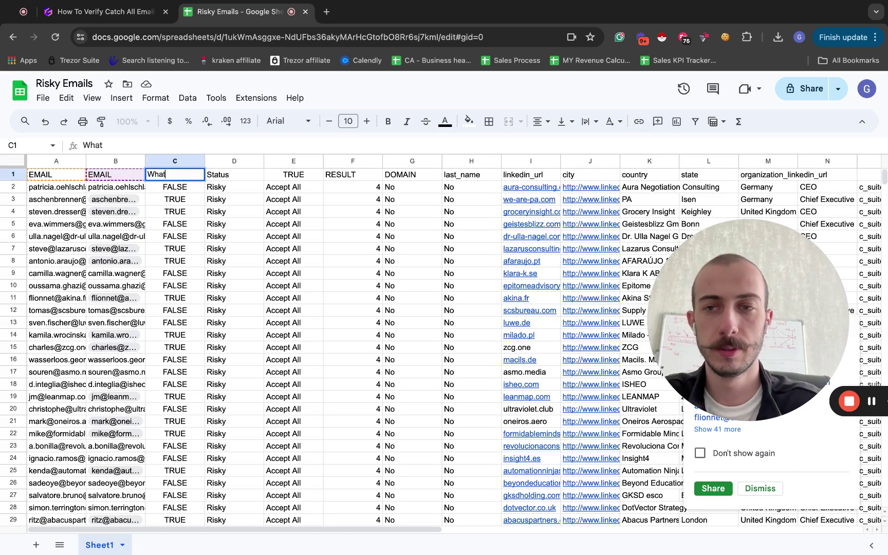
type("ever")
left_click(171, 226)
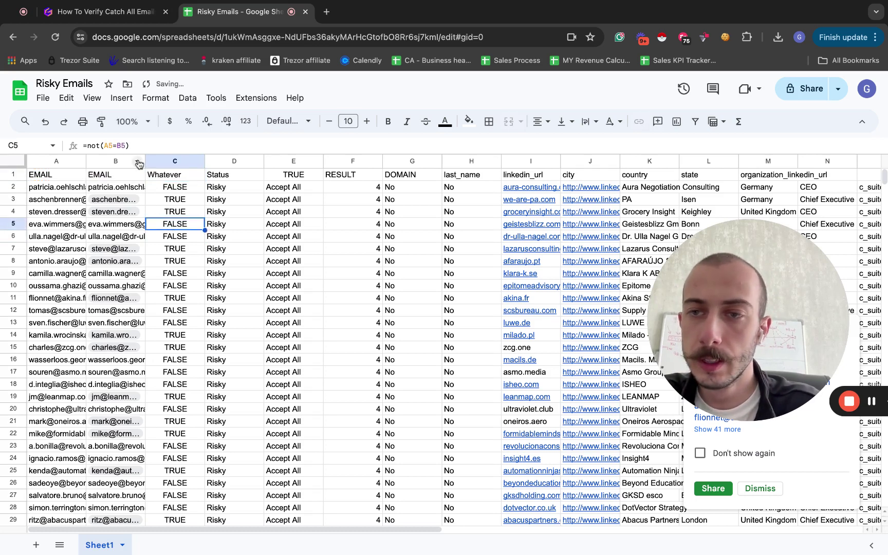
Add a filter and show only FALSE rows in column C, excluding blanks and TRUE.
left_click(196, 163)
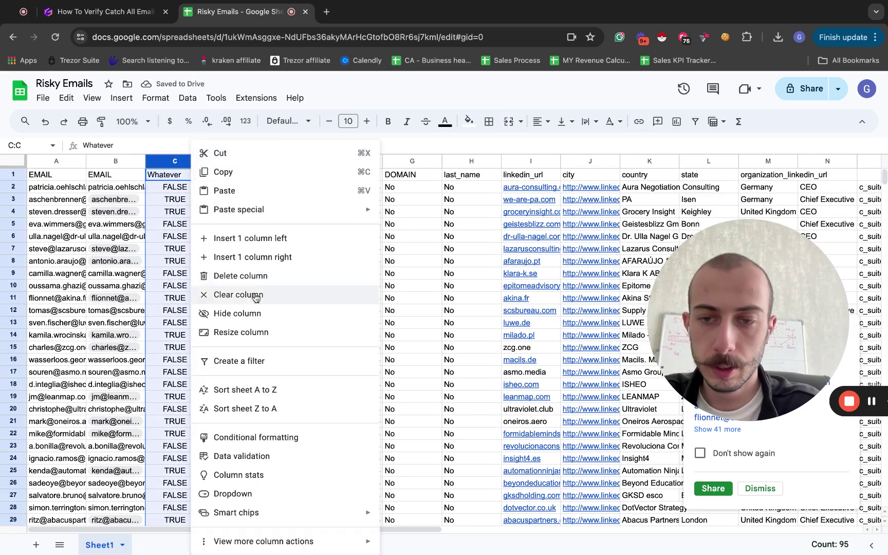
left_click(255, 361)
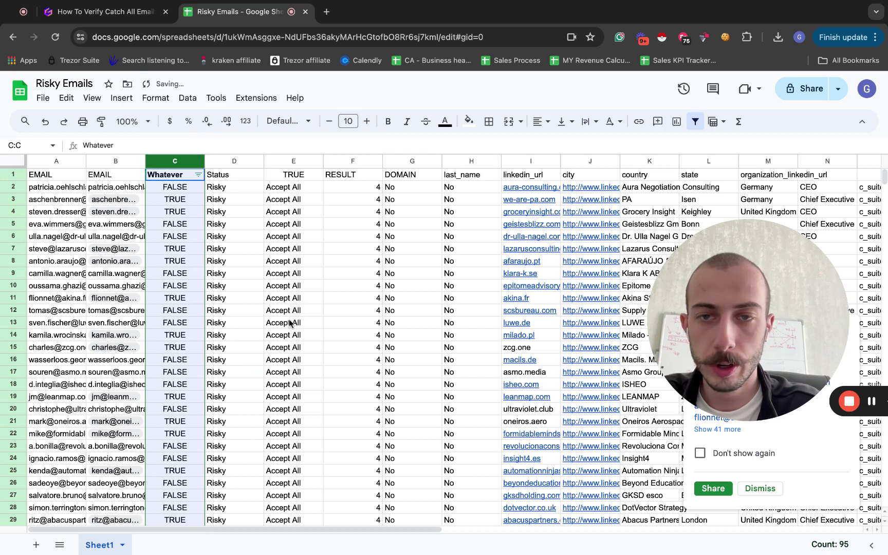
left_click(199, 175)
left_click(83, 372)
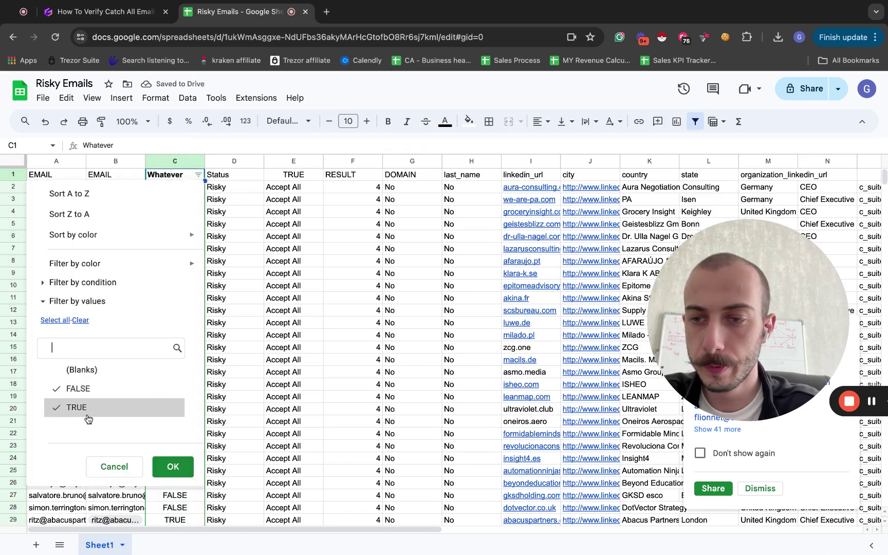
left_click(102, 411)
left_click(172, 466)
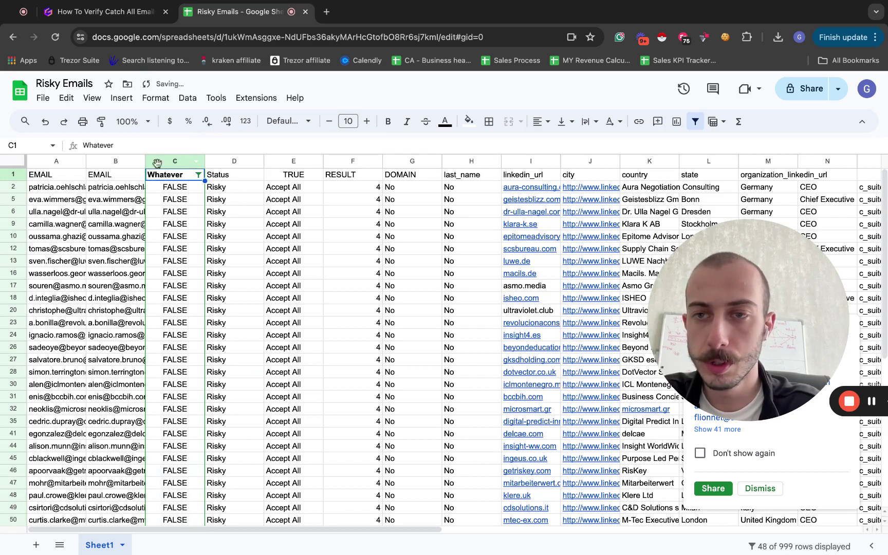
Delete the filtered FALSE rows 2–1000, then remove the filter.
left_click(15, 165)
left_click(16, 187)
key("super+shift+Down")
right_click(14, 218)
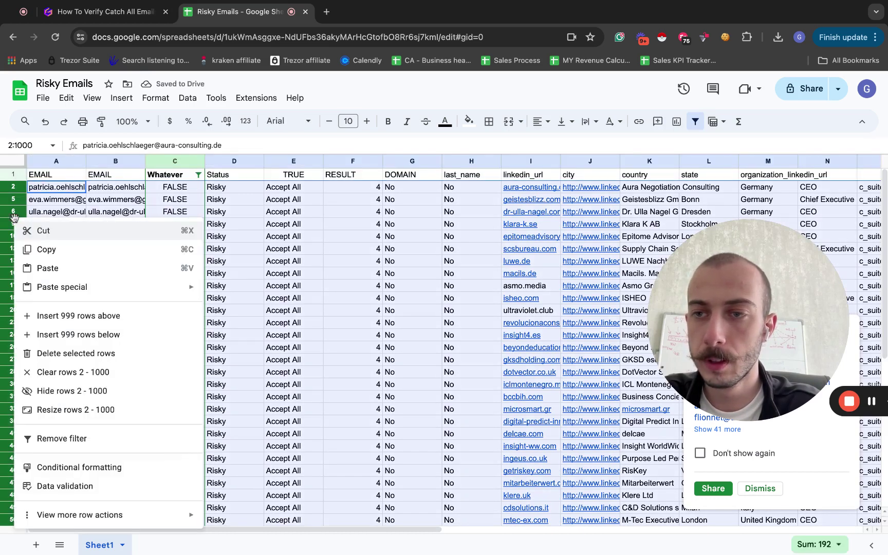
left_click(51, 353)
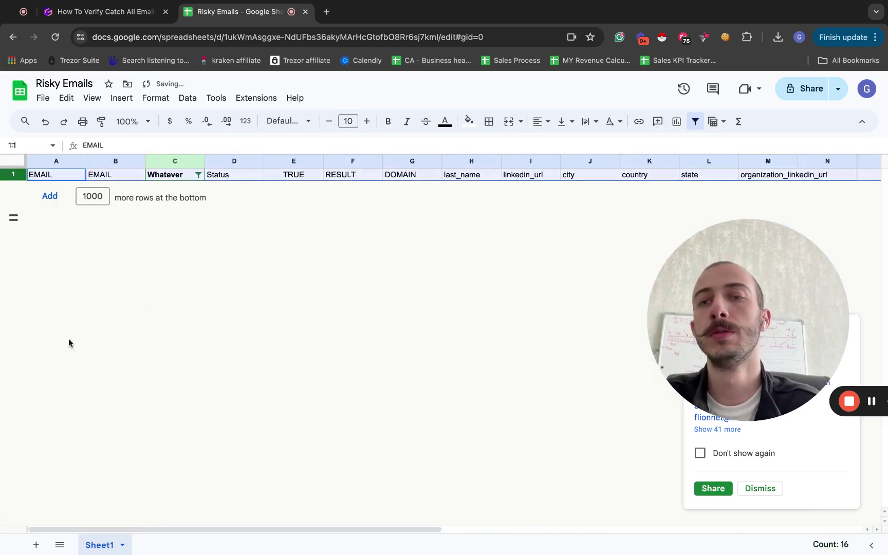
right_click(195, 162)
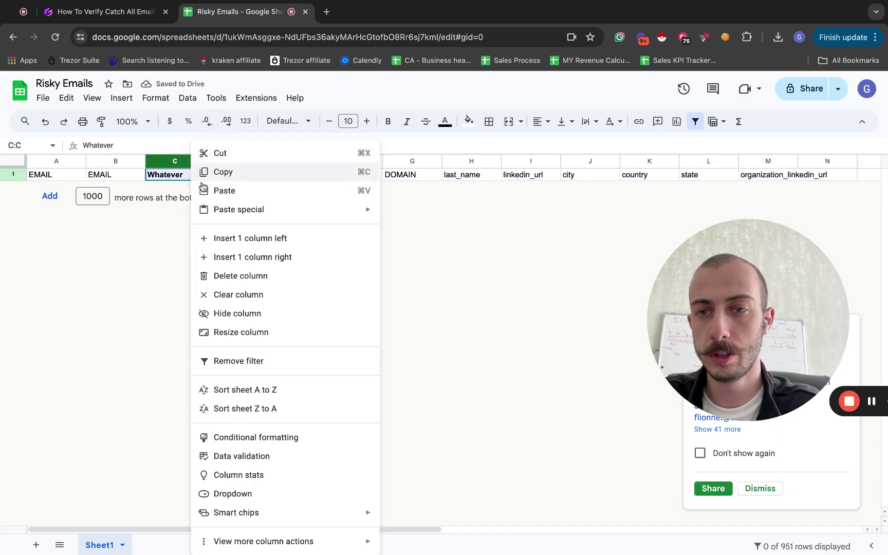
left_click(247, 364)
left_click(251, 386)
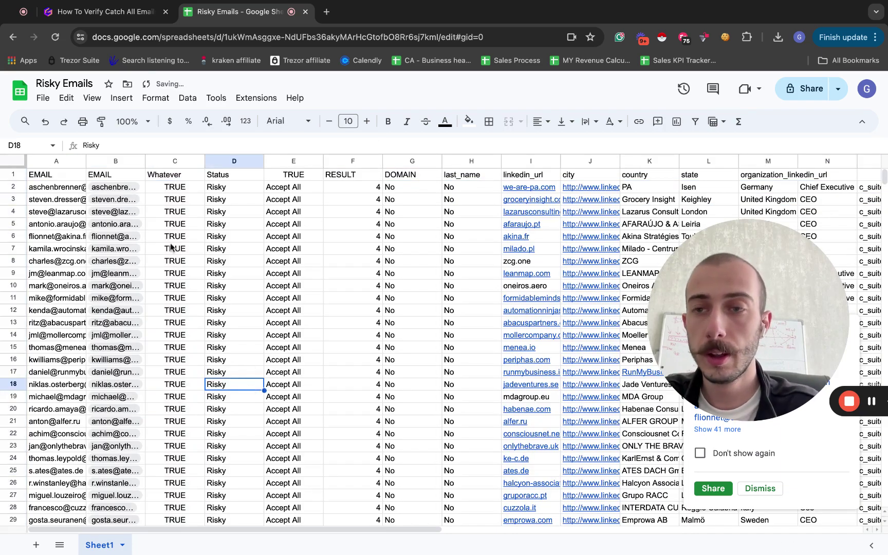
left_click(124, 217)
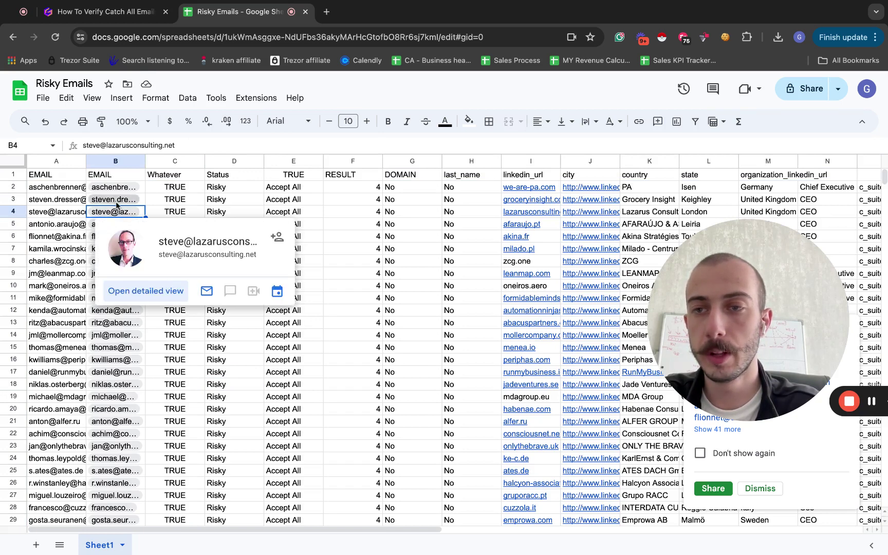
mouse_move(116, 206)
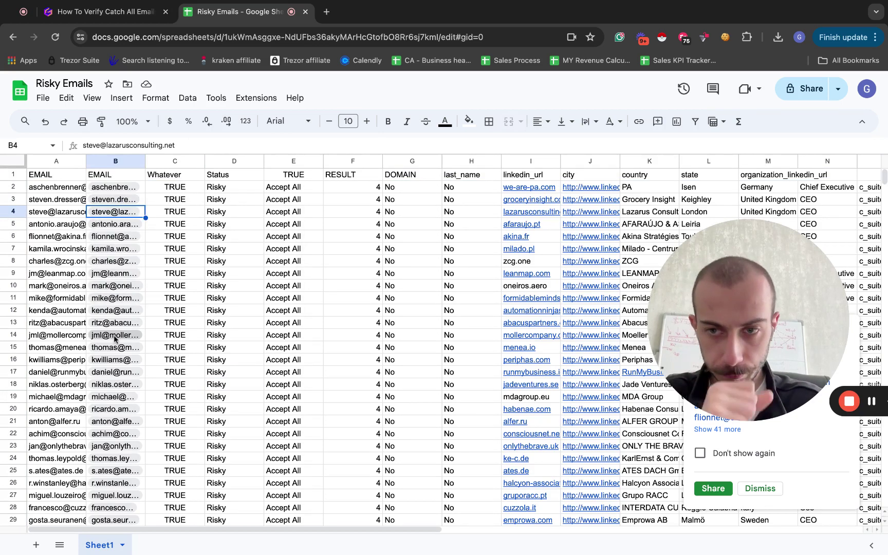
mouse_move(115, 337)
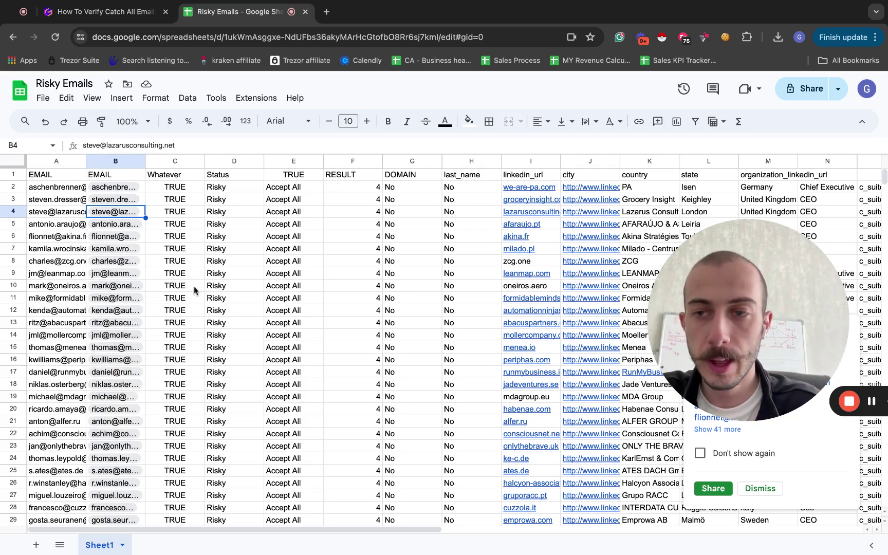
mouse_move(53, 298)
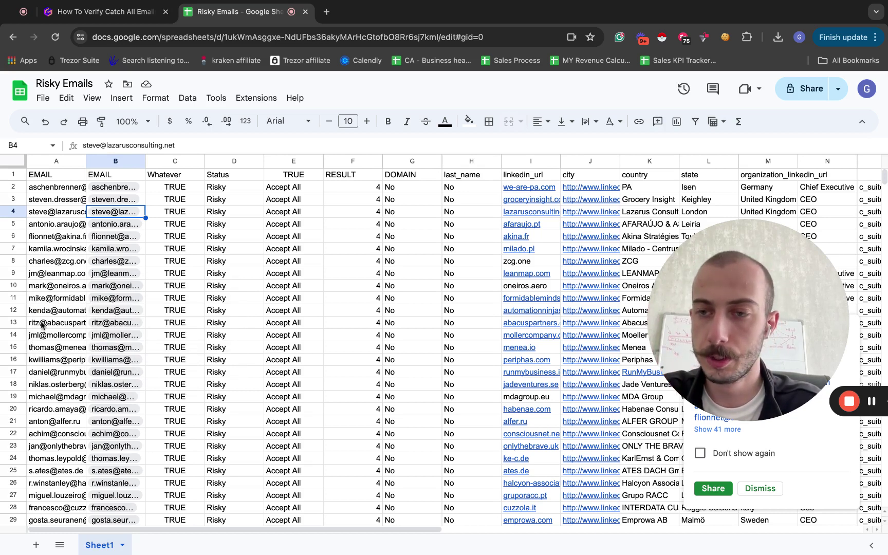
left_click(42, 325)
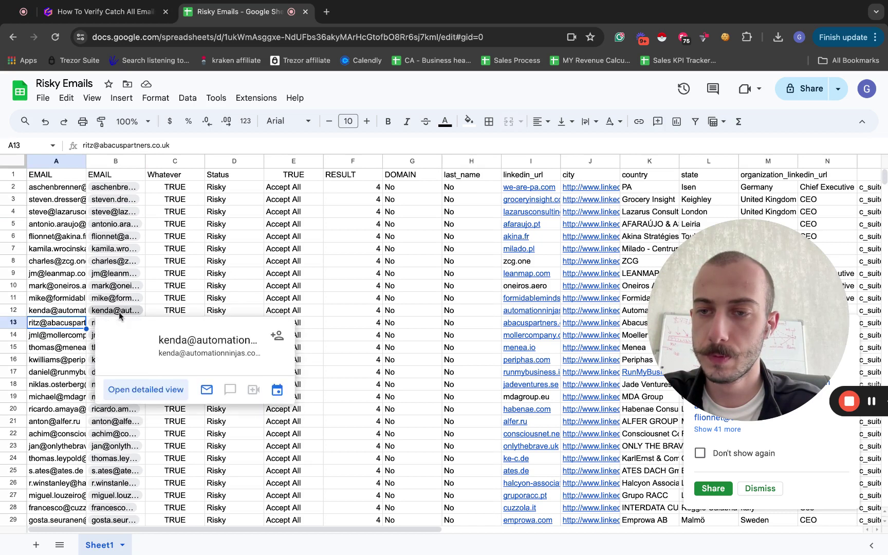
mouse_move(131, 297)
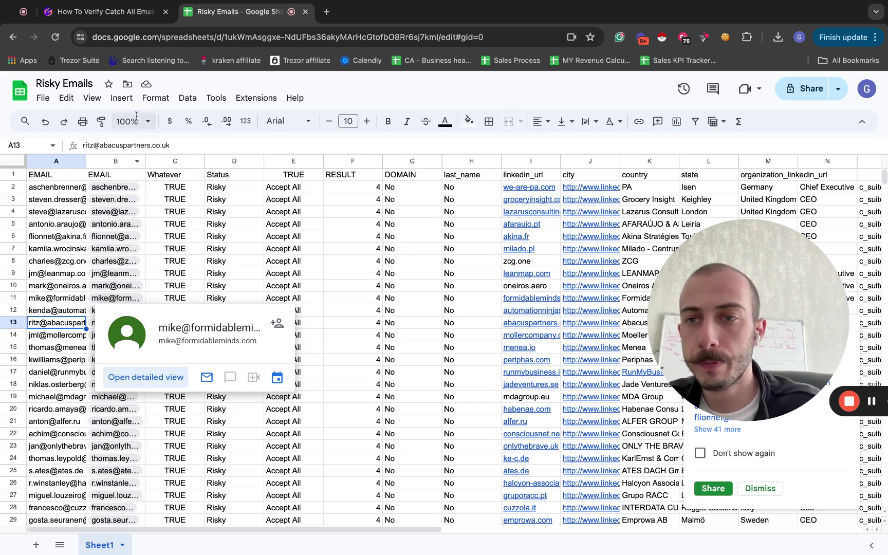
Delete the duplicate EMAIL column B and the Whatever column C together.
left_click(124, 161)
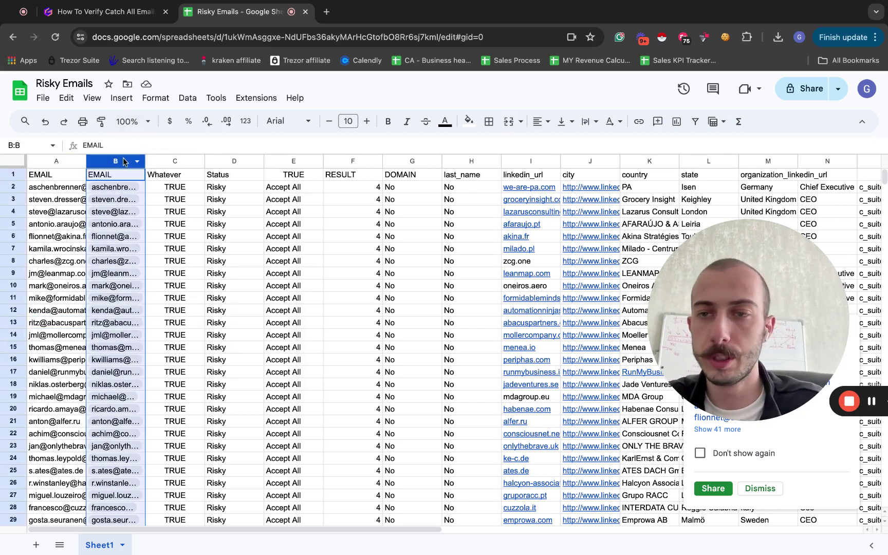
left_click(173, 162, "super")
right_click(173, 162)
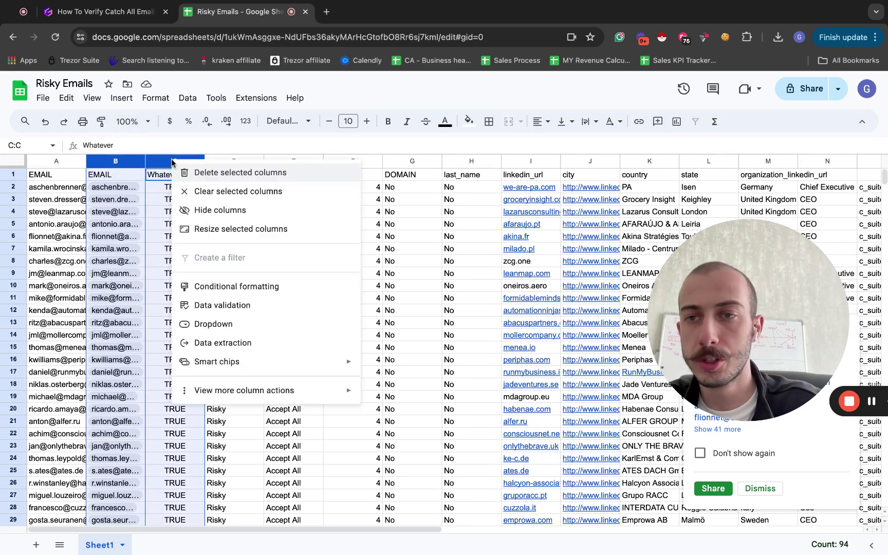
left_click(243, 173)
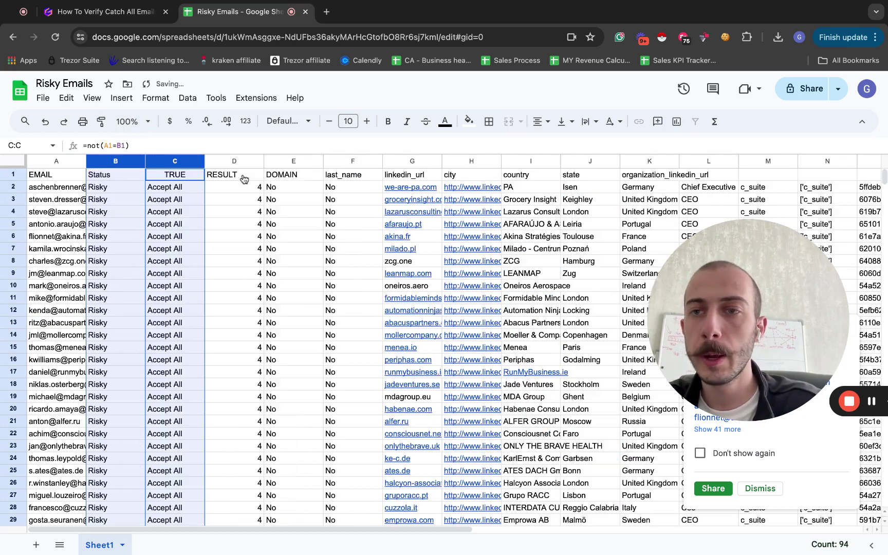
left_click(174, 273)
Check the remaining rows, selecting the email in A10 and the Status value in B11.
left_click(54, 370)
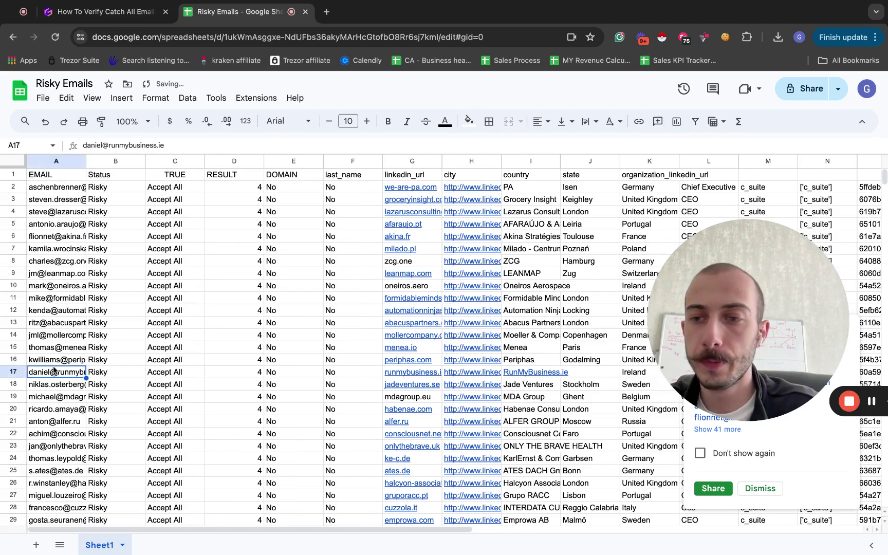
scroll(54, 369, "down", 2)
scroll(54, 369, "up", 2)
left_click(55, 288)
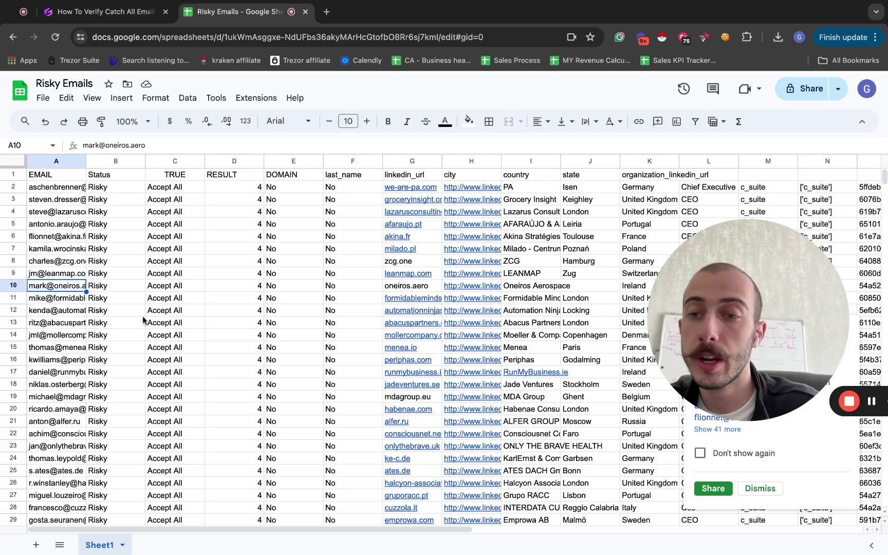
left_click(118, 301)
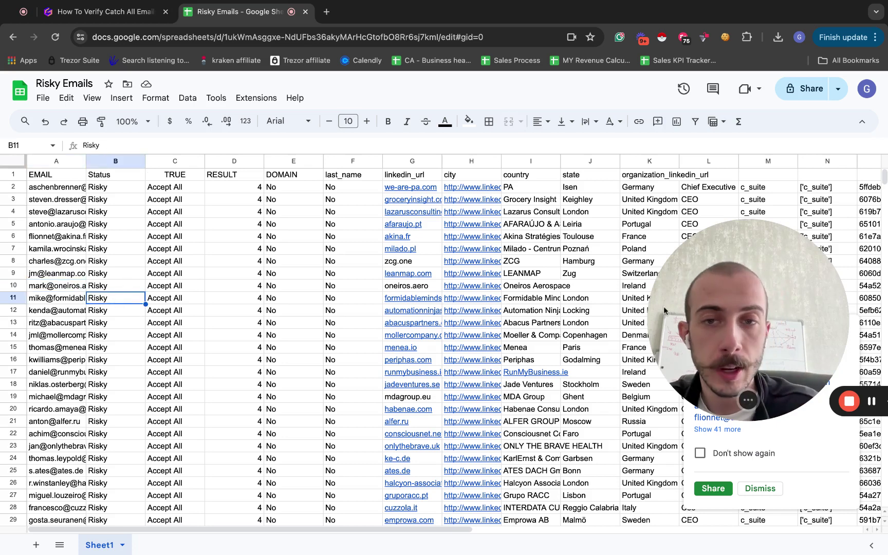